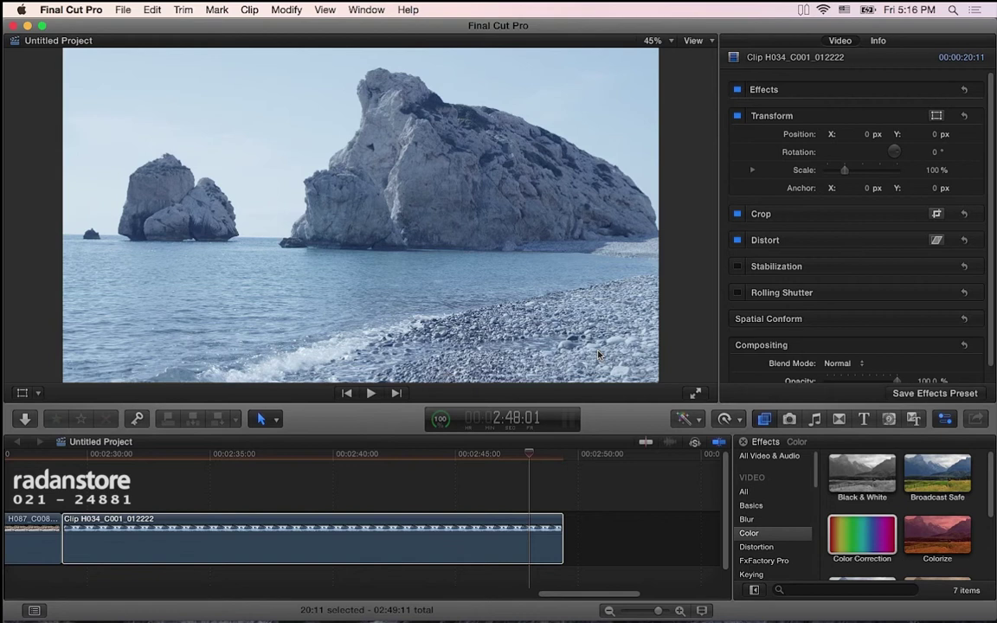
- Park the playhead at 2:43:16 in clip H034_C001_012222, where the bluish rocks are visible
{"action": "left_click", "coordinate": [347, 459]}
{"action": "left_click_drag", "start_coordinate": [347, 459], "coordinate": [158, 457]}
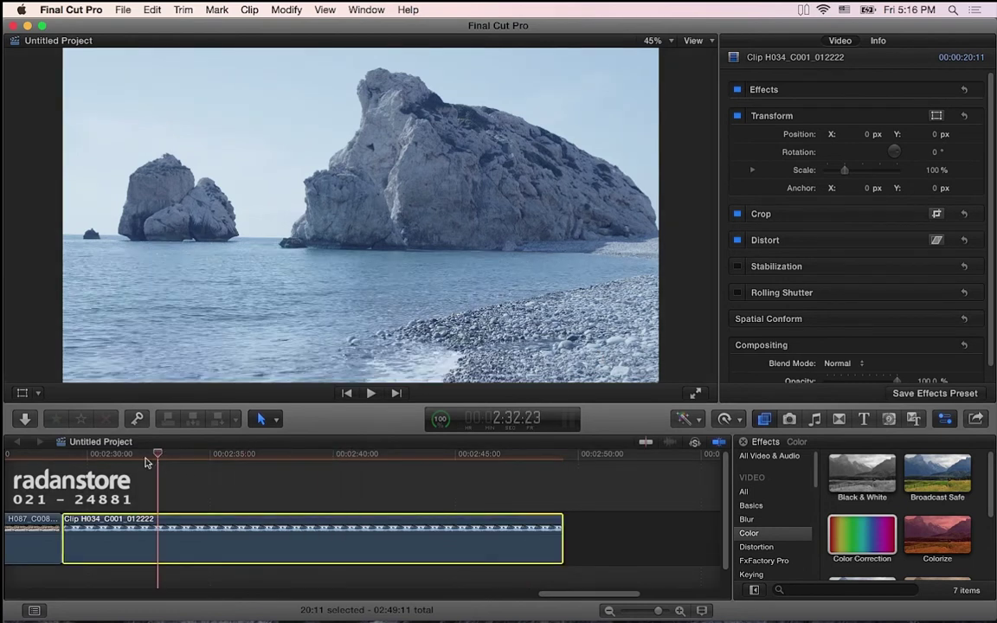
{"action": "mouse_move", "coordinate": [420, 459]}
{"action": "left_mouse_down"}
{"action": "mouse_move", "coordinate": [376, 462]}
{"action": "mouse_move", "coordinate": [424, 463]}
{"action": "left_mouse_up"}
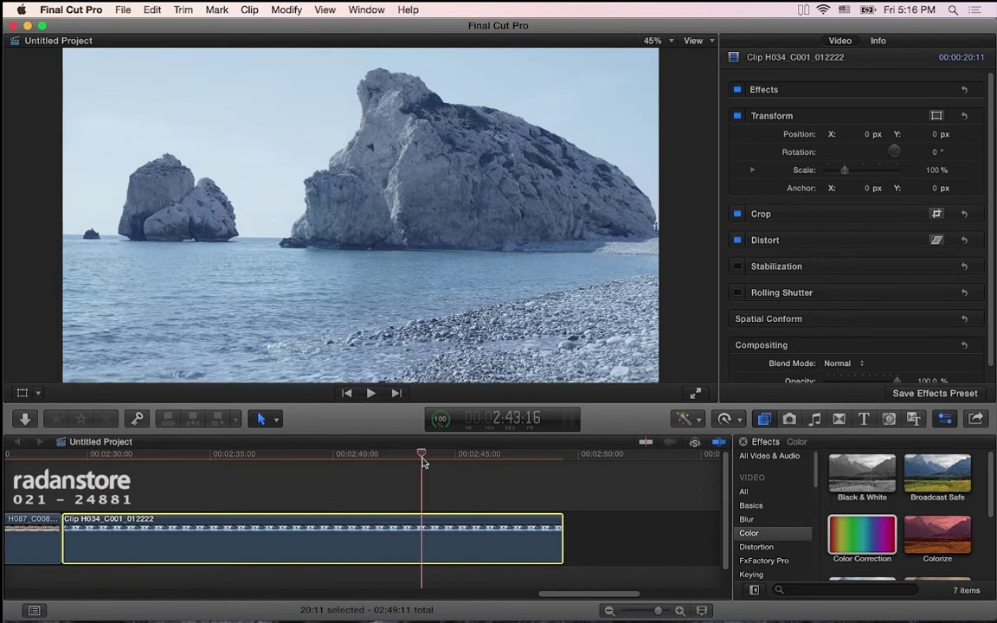
- Open the Color Board and Video Scopes (Cmd+6, Cmd+7), then set the scope to Vectorscope
{"action": "key", "text": "super+6"}
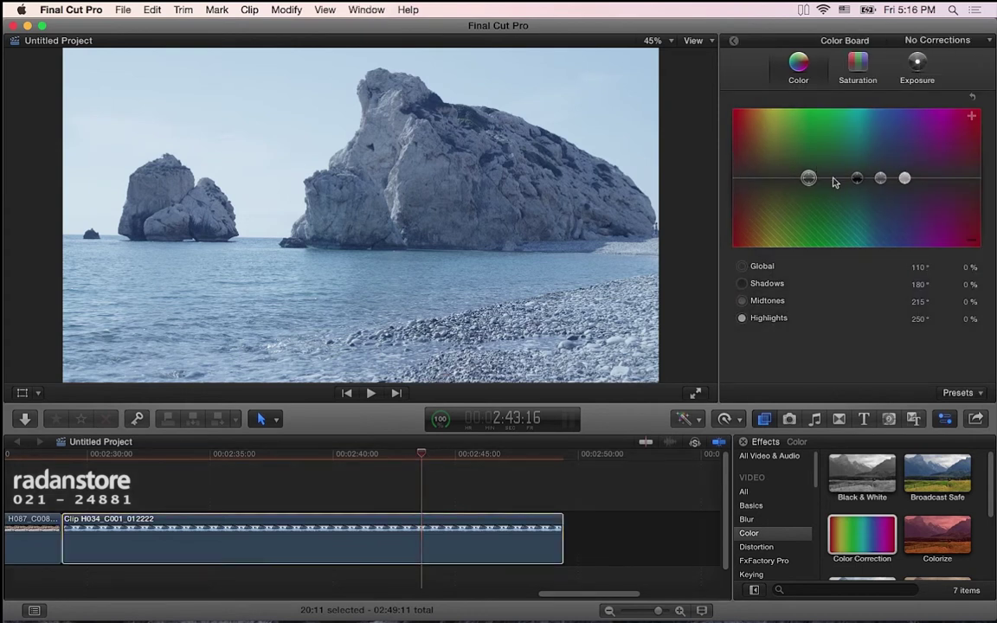
{"action": "key", "text": "super+7"}
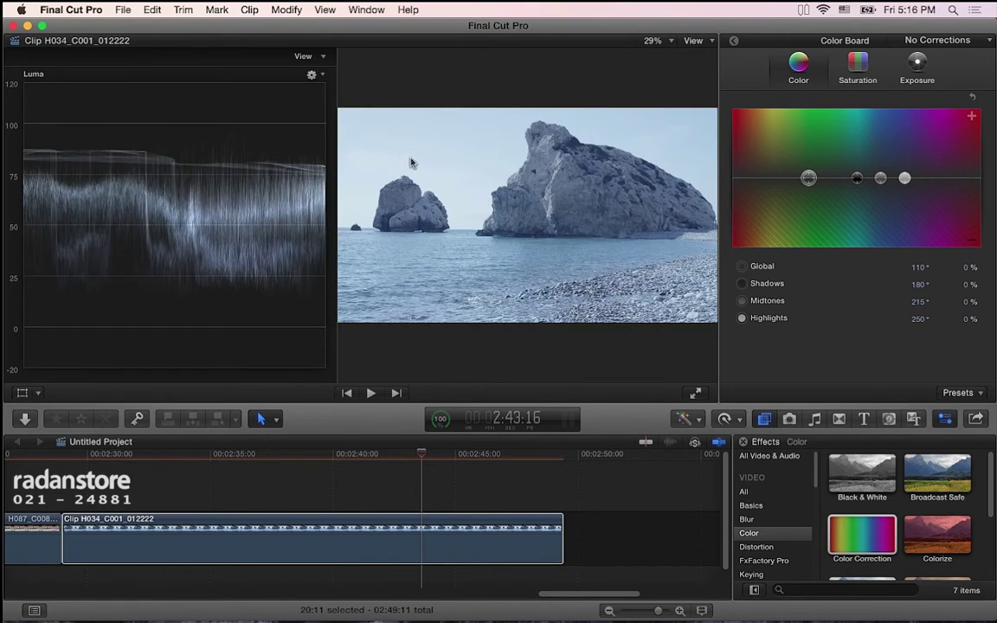
{"action": "left_click", "coordinate": [313, 75]}
{"action": "left_click", "coordinate": [340, 109]}
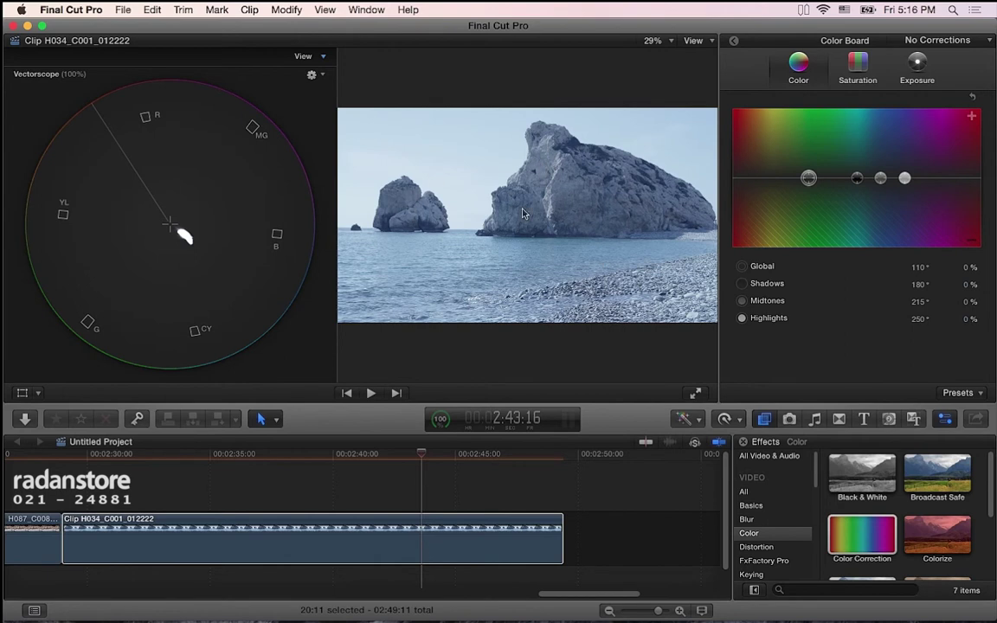
{"action": "left_click", "coordinate": [809, 179]}
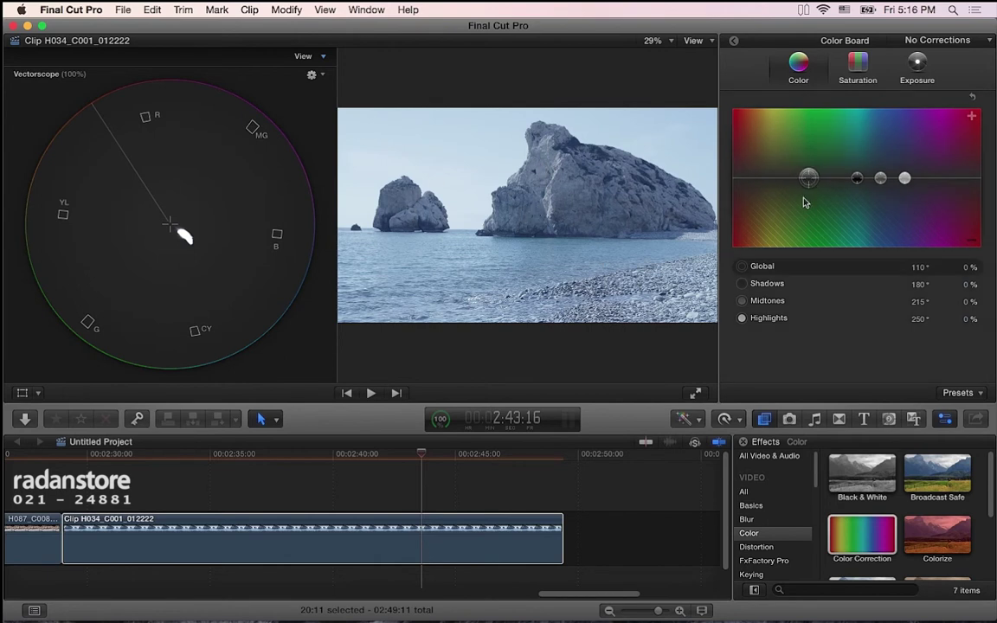
{"action": "left_click", "coordinate": [312, 76]}
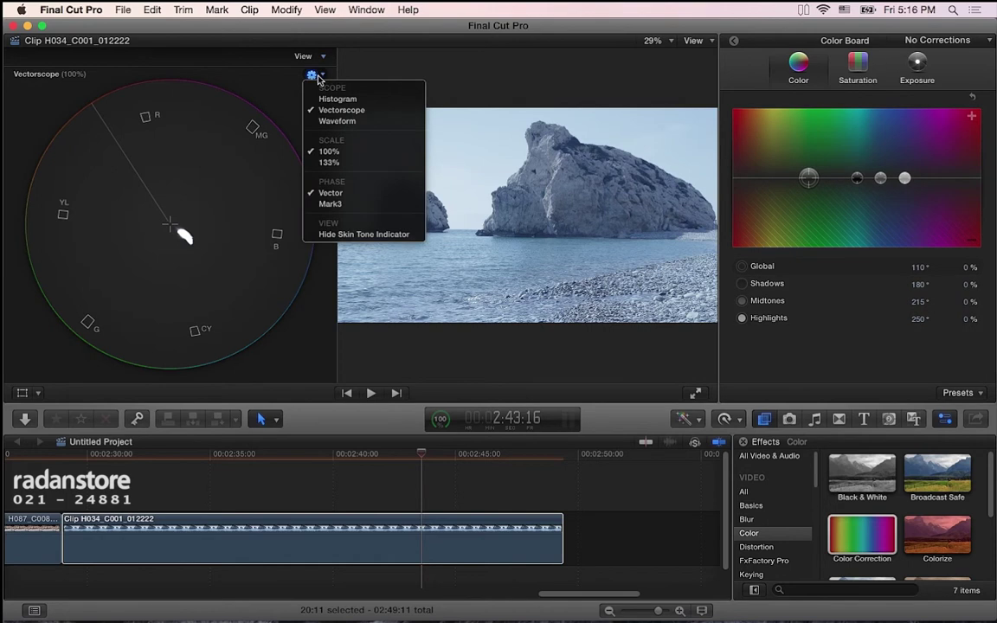
{"action": "left_click", "coordinate": [339, 121]}
{"action": "left_click", "coordinate": [313, 76]}
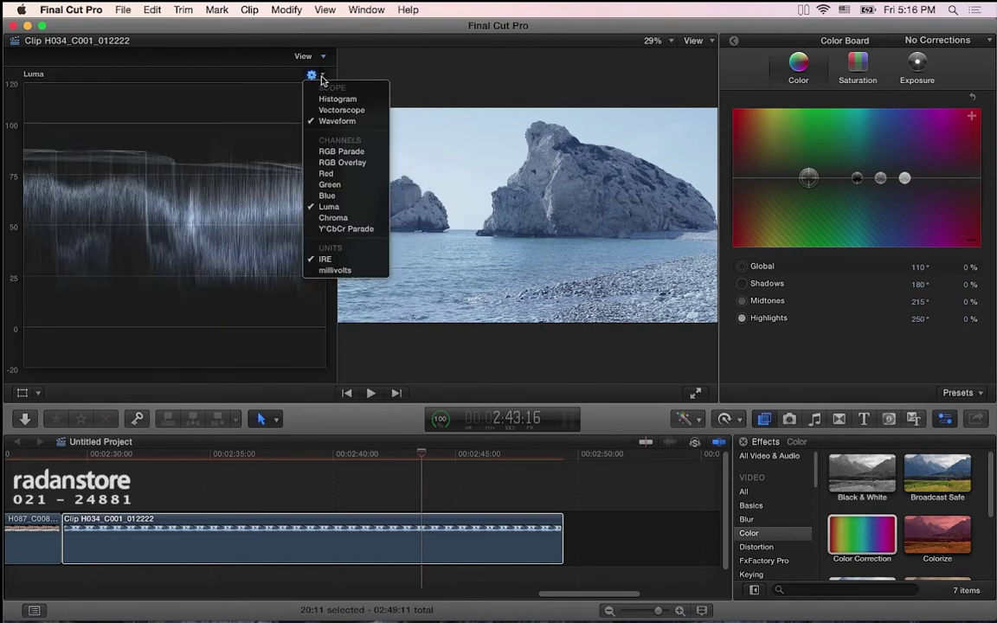
{"action": "left_click", "coordinate": [339, 152]}
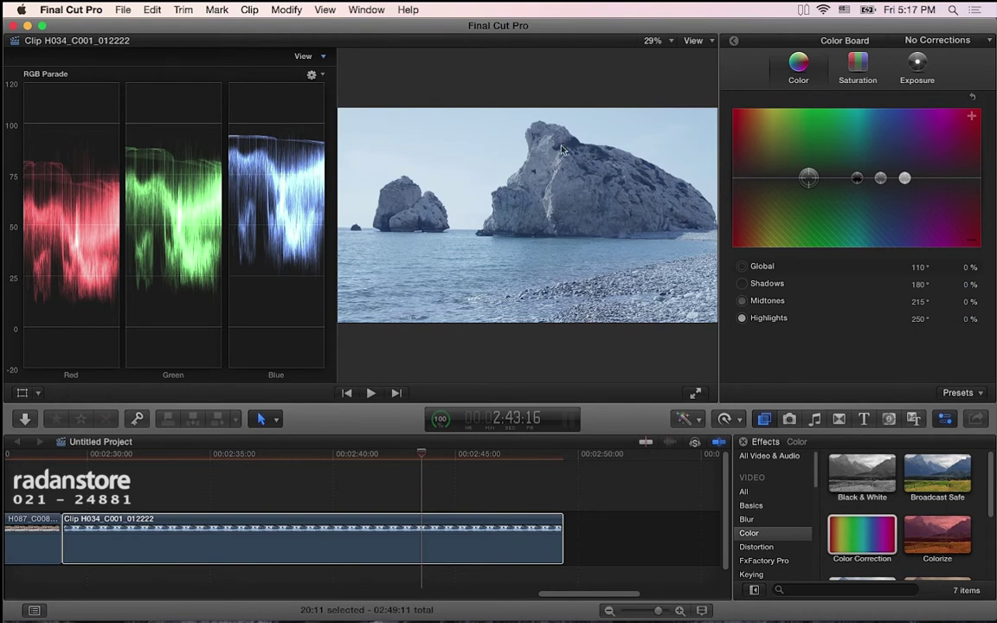
{"action": "left_click", "coordinate": [311, 74]}
{"action": "left_click", "coordinate": [321, 122]}
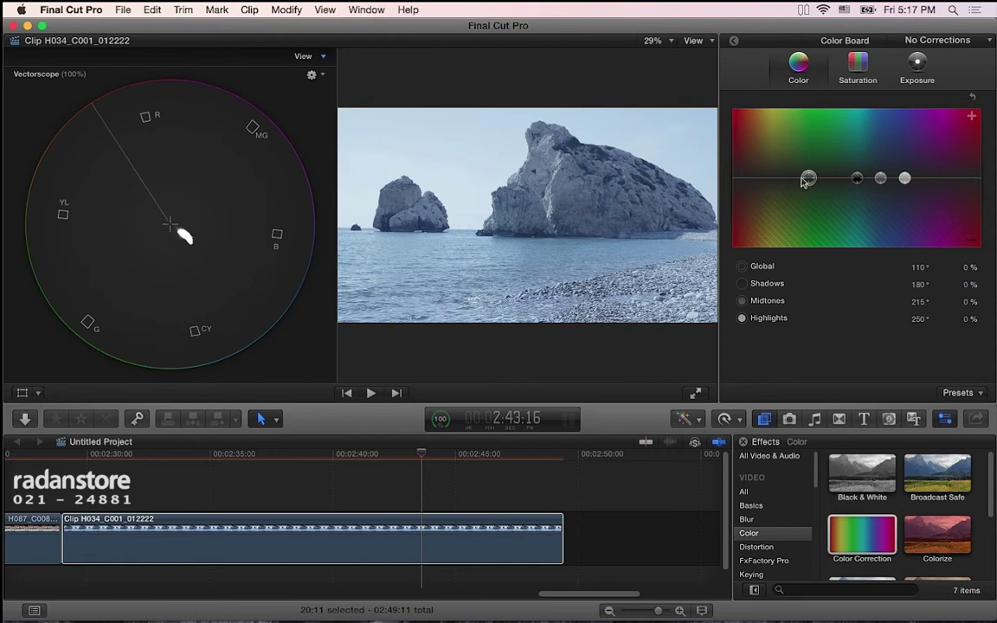
- Move the Global colour puck to 213° at -20% to counter the blue cast
{"action": "mouse_move", "coordinate": [808, 180]}
{"action": "left_mouse_down"}
{"action": "mouse_move", "coordinate": [870, 181]}
{"action": "mouse_move", "coordinate": [868, 166]}
{"action": "mouse_move", "coordinate": [869, 195]}
{"action": "mouse_move", "coordinate": [878, 192]}
{"action": "left_mouse_up"}
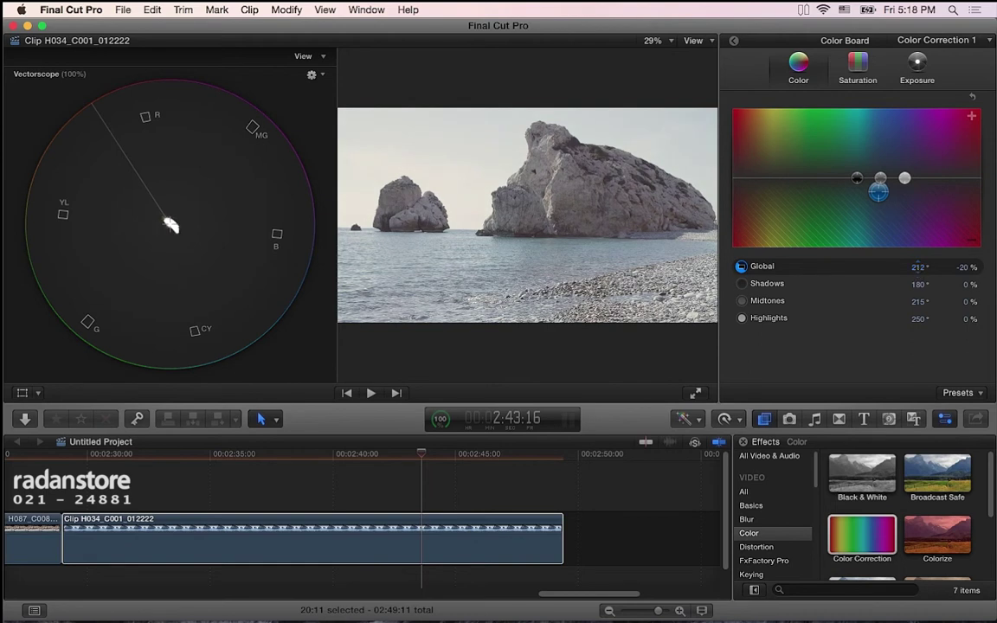
{"action": "mouse_move", "coordinate": [970, 271]}
{"action": "left_mouse_down"}
{"action": "mouse_move", "coordinate": [916, 269]}
{"action": "mouse_move", "coordinate": [962, 267]}
{"action": "left_mouse_up"}
- Toggle Color Correction 1 off and on, switch the scope to RGB Parade, and reopen its Color Board
{"action": "left_click", "coordinate": [734, 40]}
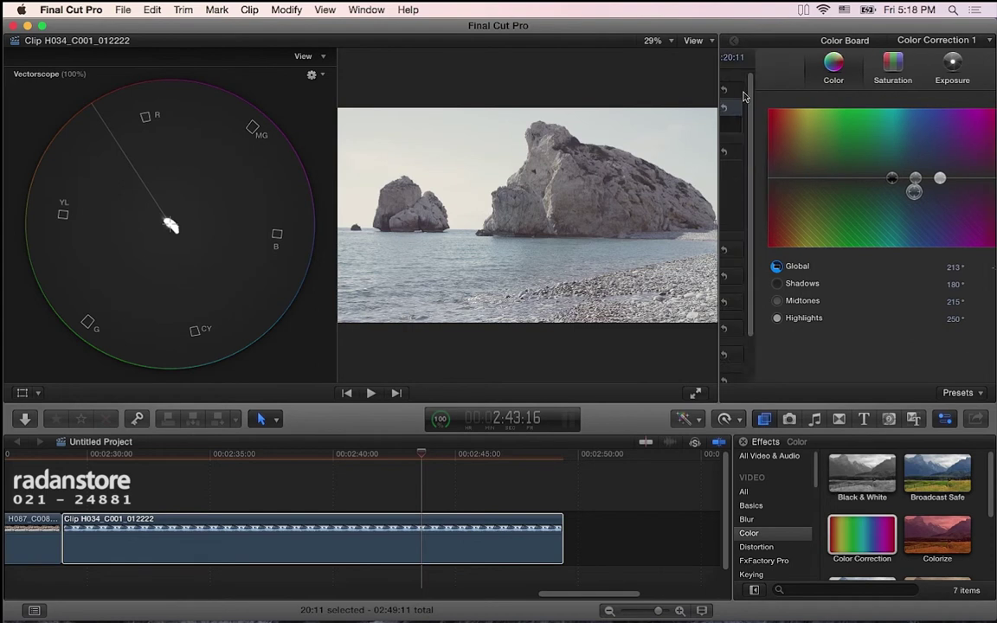
{"action": "left_click", "coordinate": [738, 109]}
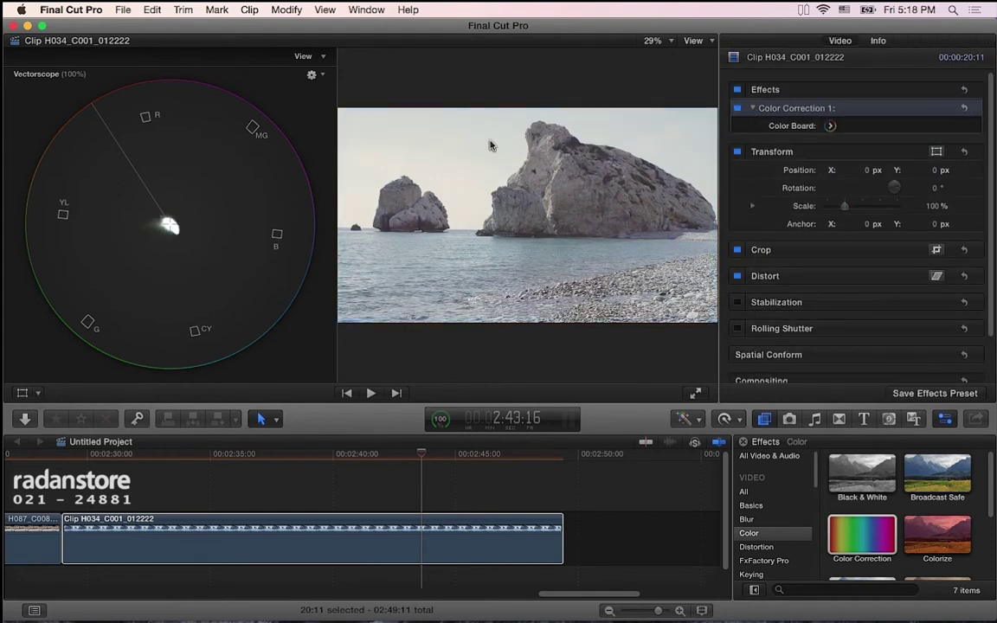
{"action": "left_click", "coordinate": [312, 76]}
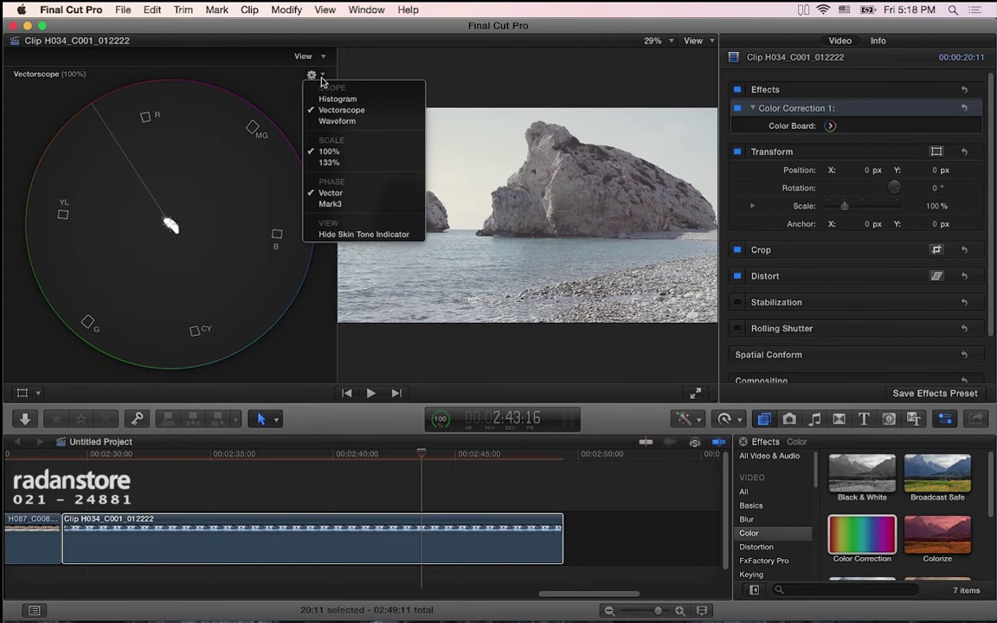
{"action": "left_click", "coordinate": [337, 122]}
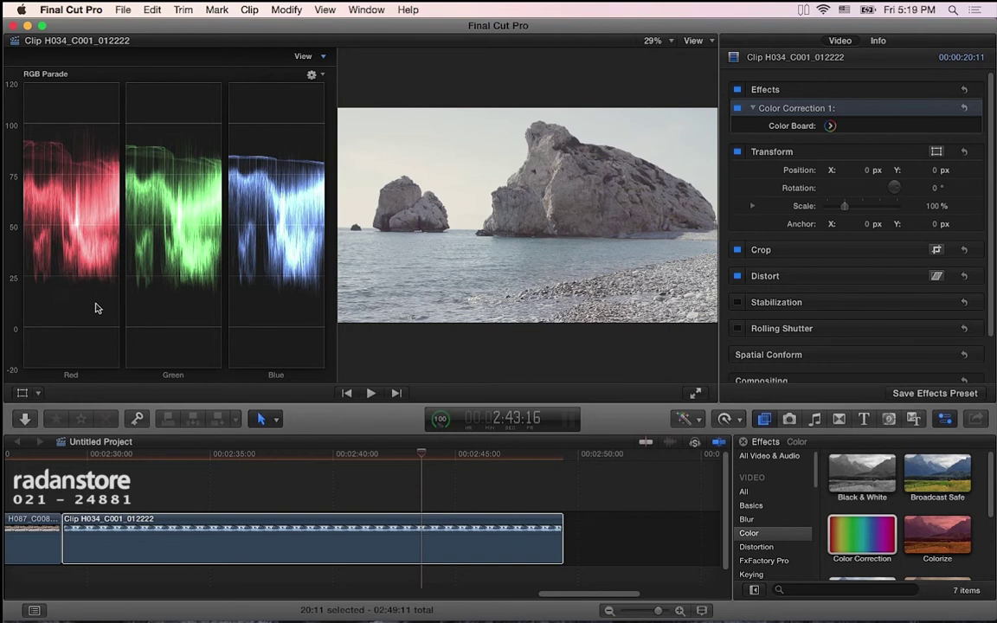
{"action": "left_click", "coordinate": [831, 127]}
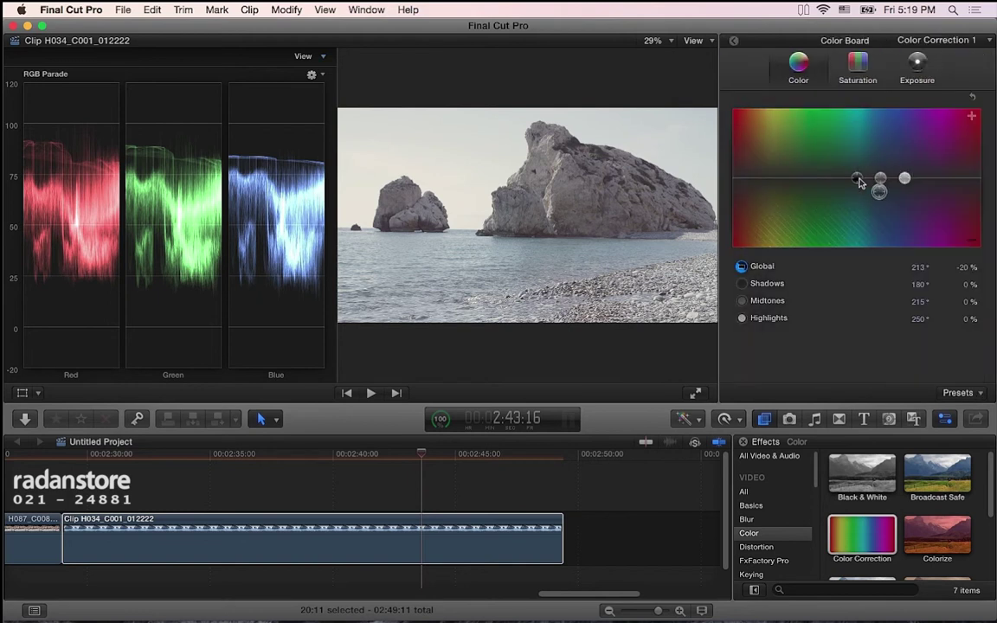
- Set Highlights to 223° at 7% and Shadows to 276° at -1%, undoing an overly purple attempt
{"action": "left_click", "coordinate": [904, 178]}
{"action": "left_click_drag", "start_coordinate": [907, 180], "coordinate": [889, 176]}
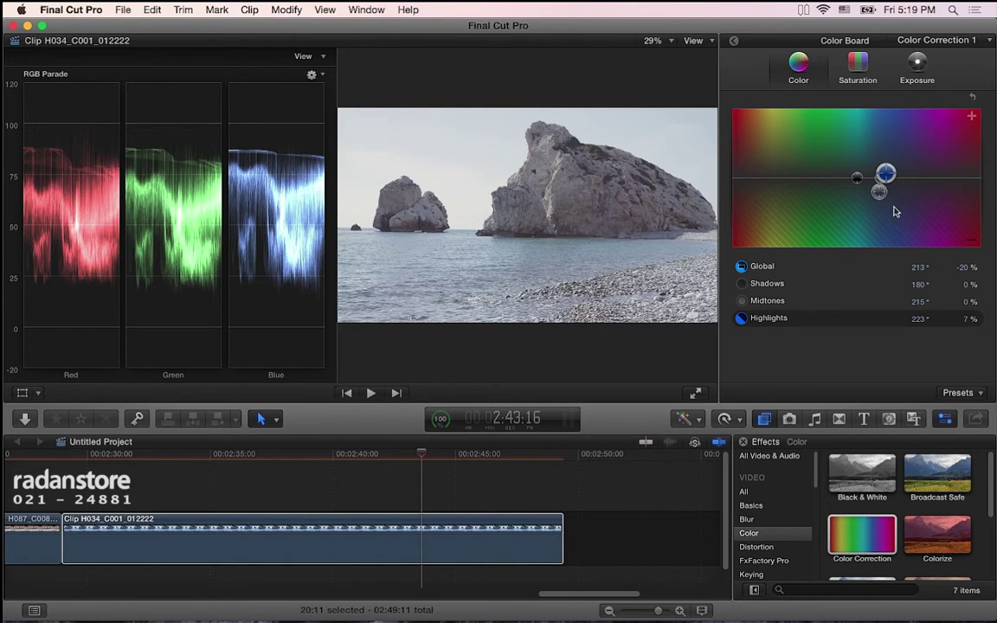
{"action": "left_click", "coordinate": [858, 182]}
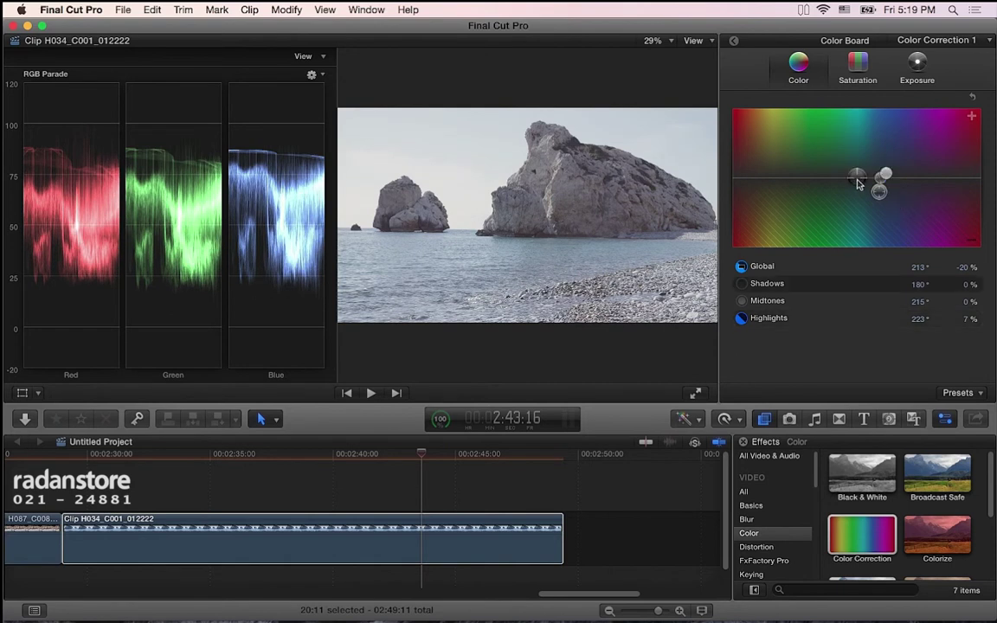
{"action": "left_click_drag", "start_coordinate": [858, 182], "coordinate": [927, 181]}
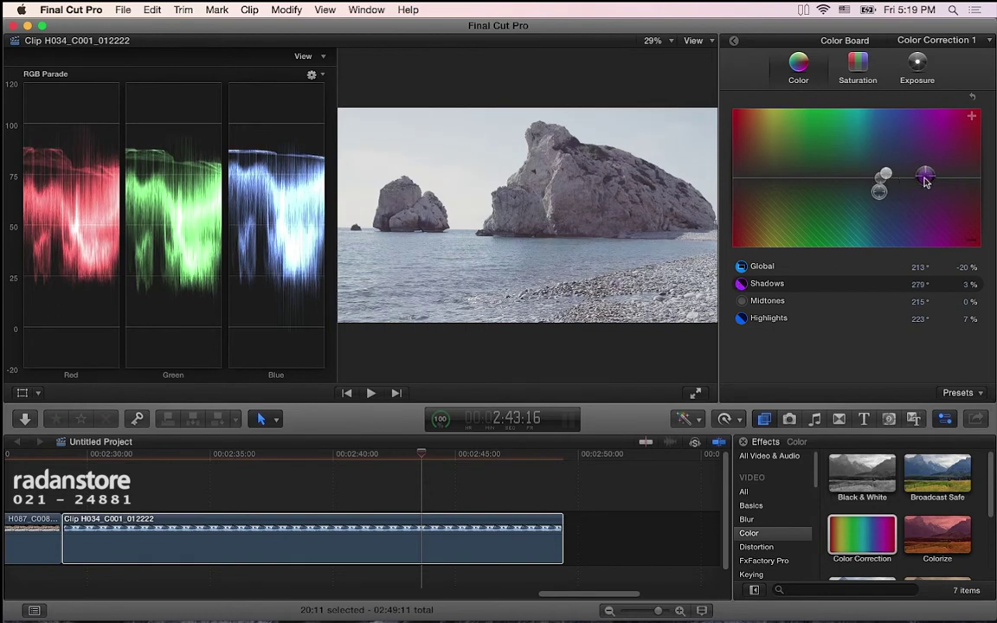
{"action": "left_click_drag", "start_coordinate": [927, 181], "coordinate": [923, 185]}
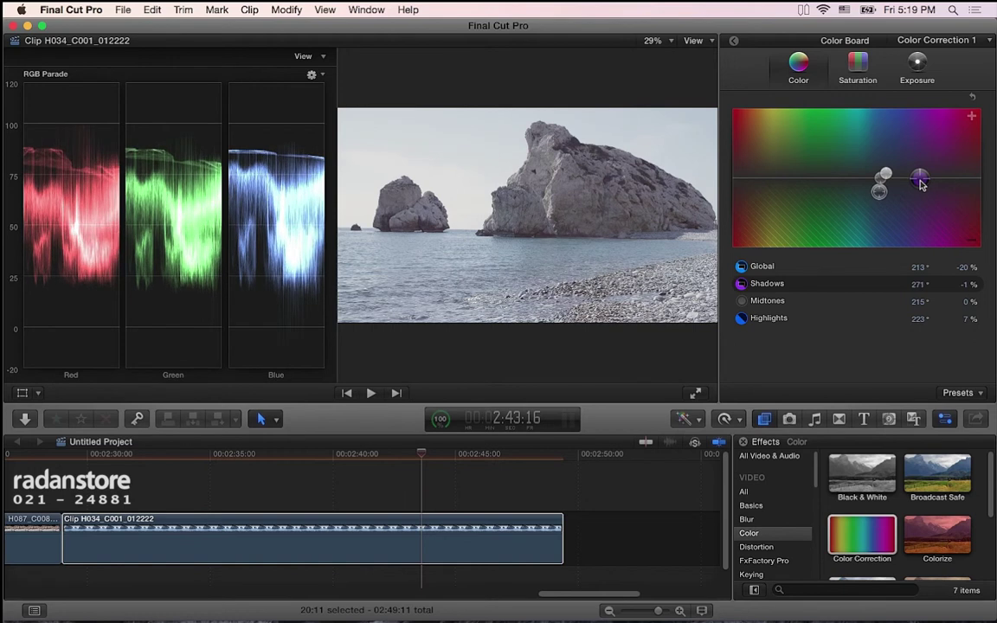
{"action": "left_click_drag", "start_coordinate": [922, 184], "coordinate": [919, 183]}
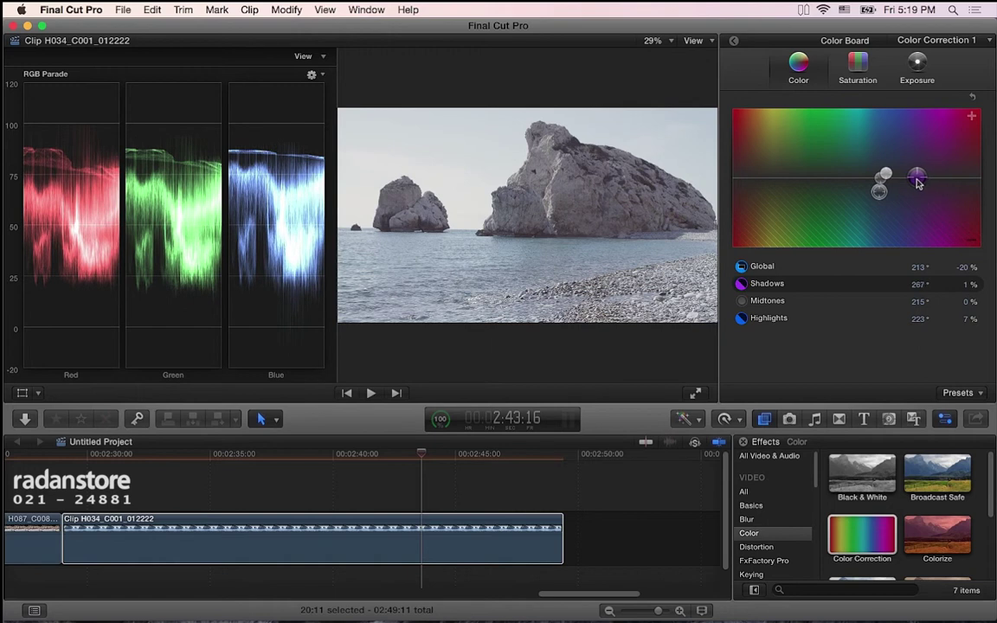
{"action": "left_click_drag", "start_coordinate": [918, 183], "coordinate": [925, 185]}
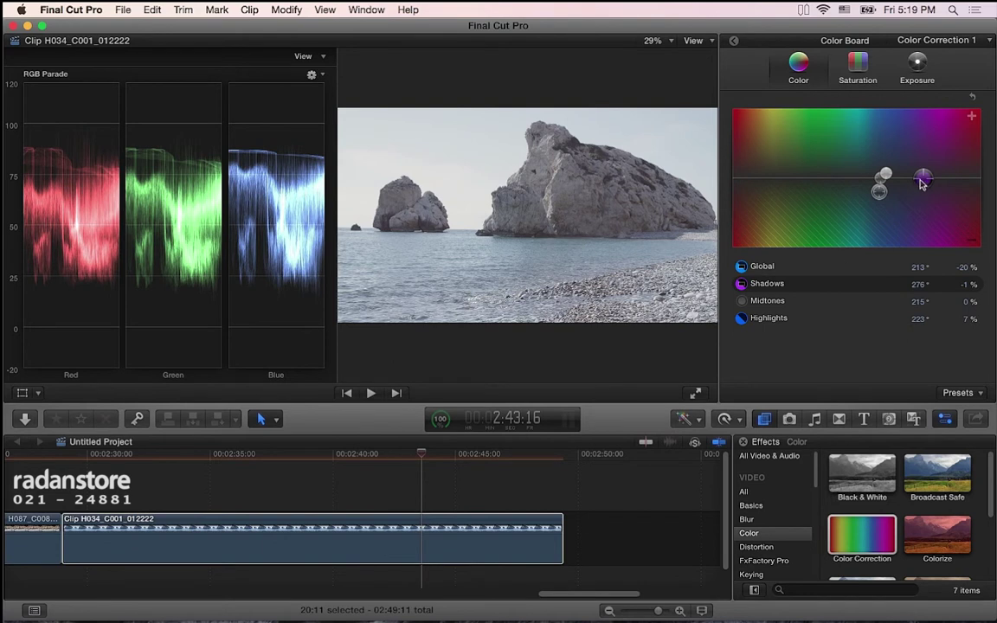
{"action": "left_click_drag", "start_coordinate": [924, 179], "coordinate": [921, 130]}
{"action": "key", "text": "super+z"}
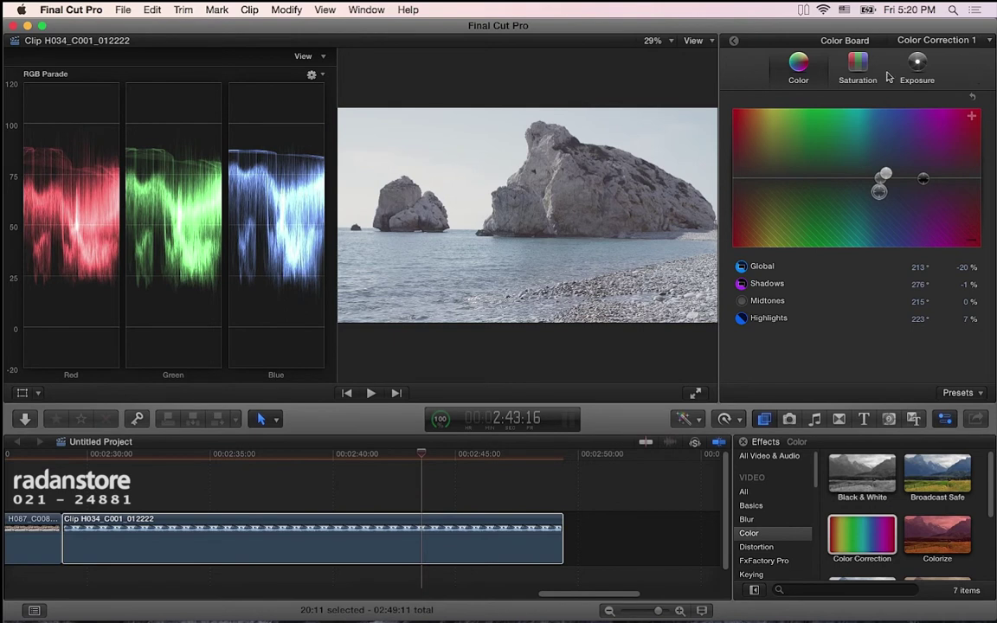
- Raise global saturation to 39% and switch the scope to a Luma waveform
{"action": "left_click", "coordinate": [858, 65]}
{"action": "left_click_drag", "start_coordinate": [742, 179], "coordinate": [741, 151]}
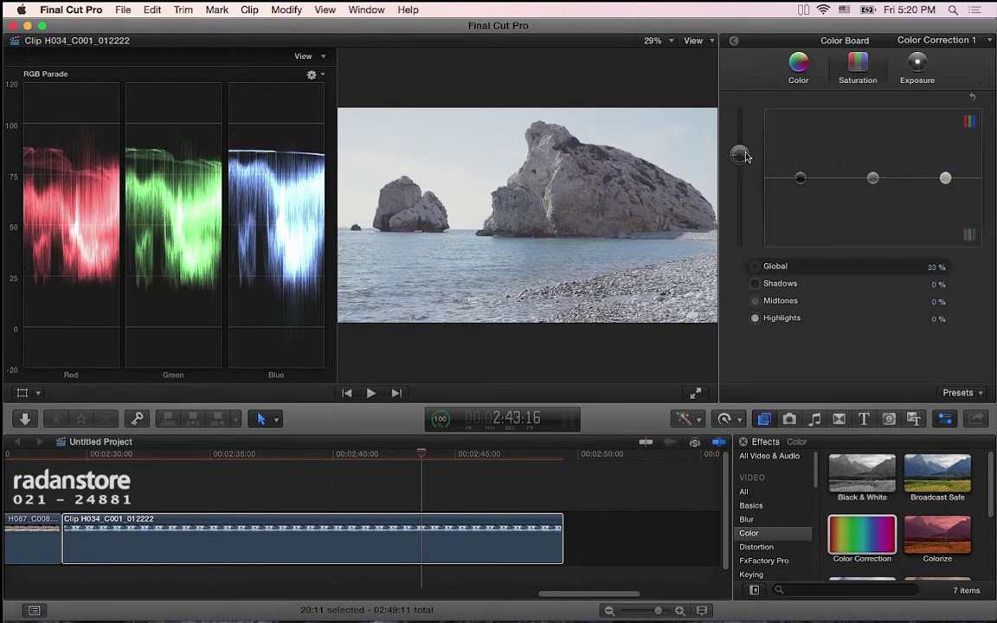
{"action": "left_click", "coordinate": [917, 62]}
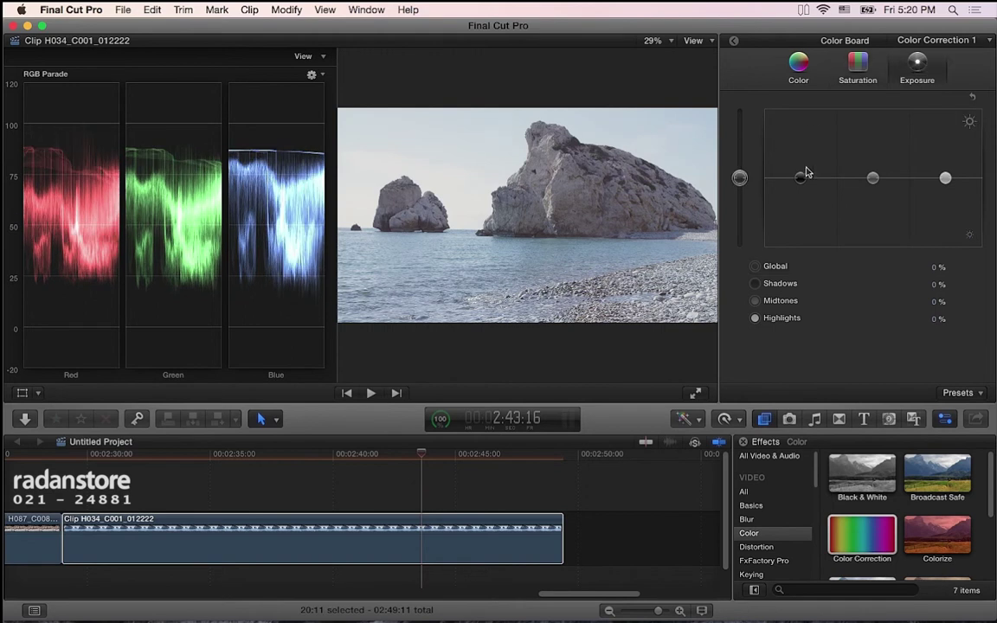
{"action": "left_click", "coordinate": [315, 77]}
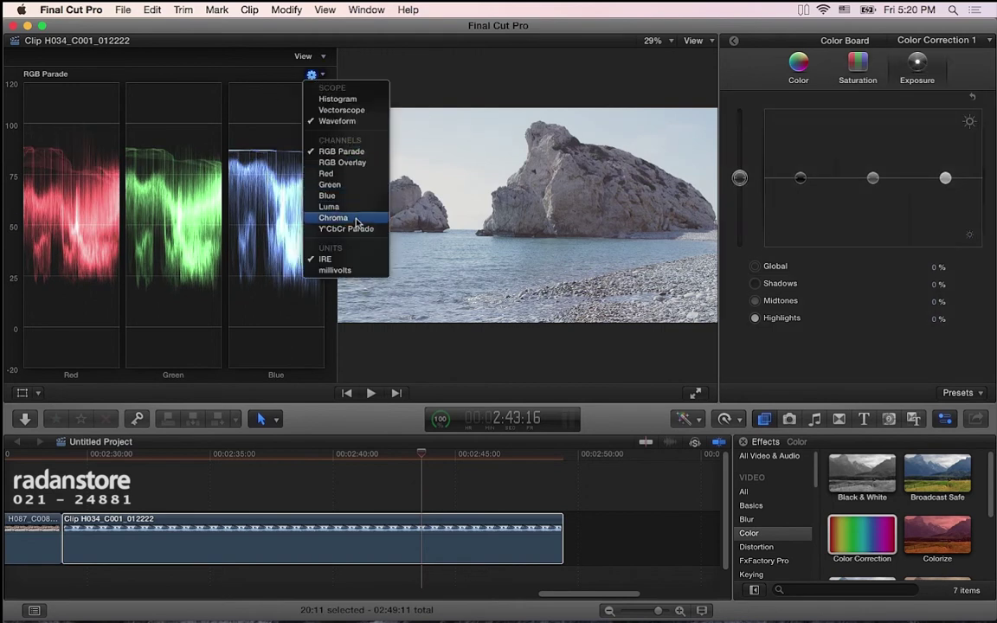
{"action": "left_click", "coordinate": [774, 194]}
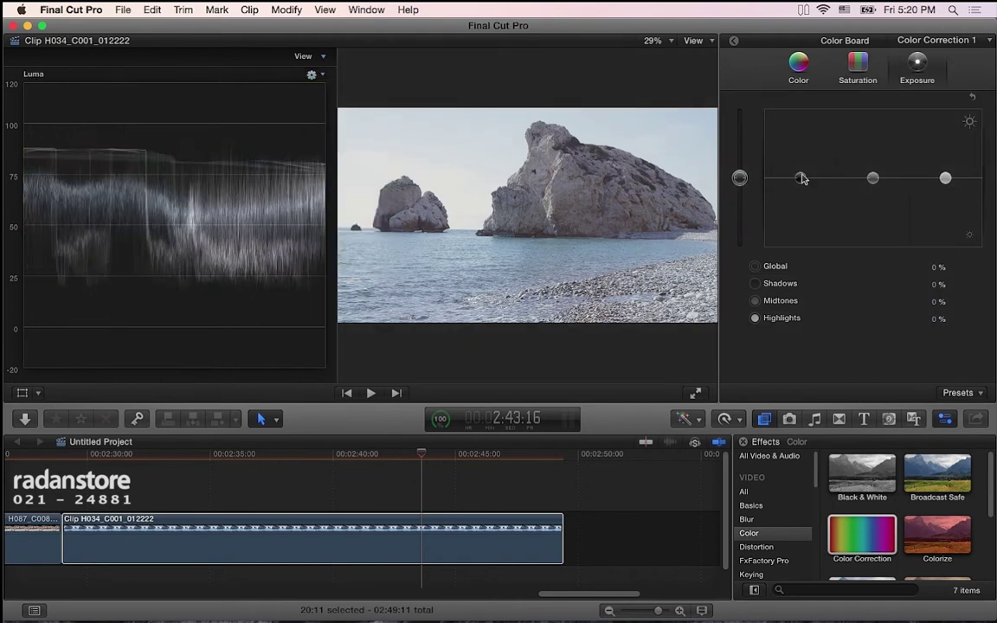
- Set exposure Shadows -12%, Global -4%, Highlights 14%, Midtones 6%
{"action": "left_click_drag", "start_coordinate": [799, 177], "coordinate": [799, 184]}
{"action": "left_click_drag", "start_coordinate": [740, 177], "coordinate": [739, 180]}
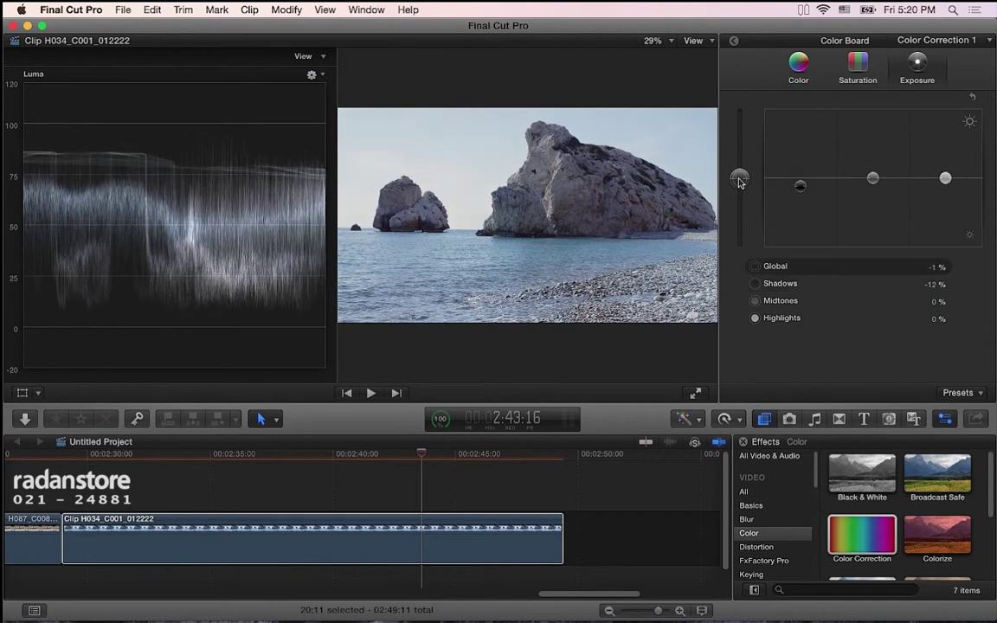
{"action": "left_click_drag", "start_coordinate": [945, 178], "coordinate": [945, 168]}
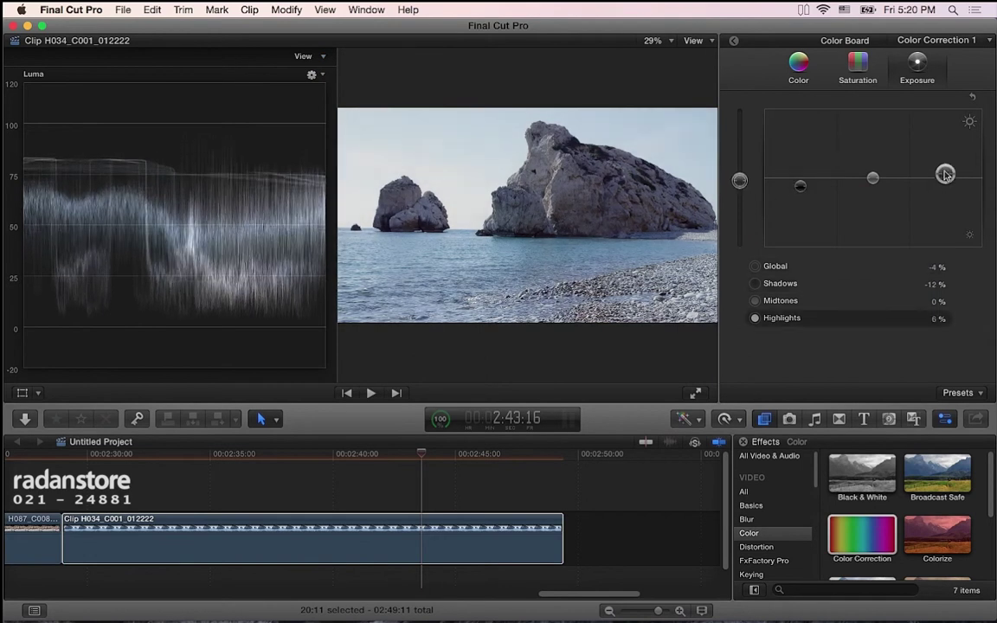
{"action": "left_click_drag", "start_coordinate": [876, 180], "coordinate": [878, 176]}
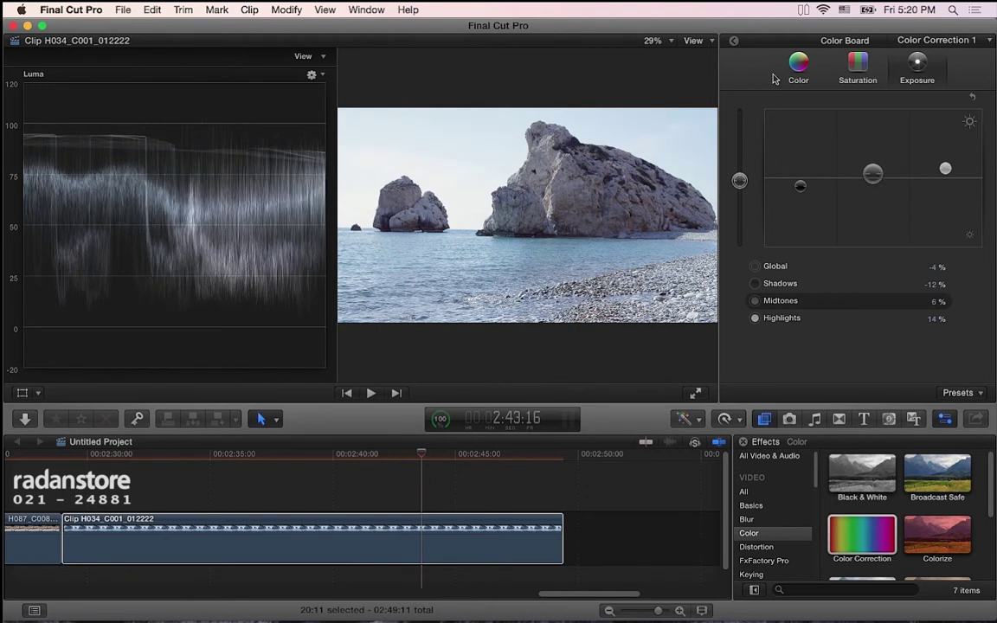
- Boost global saturation strongly, then pull it back to 39%
{"action": "left_click", "coordinate": [858, 65]}
{"action": "left_click_drag", "start_coordinate": [739, 177], "coordinate": [741, 129]}
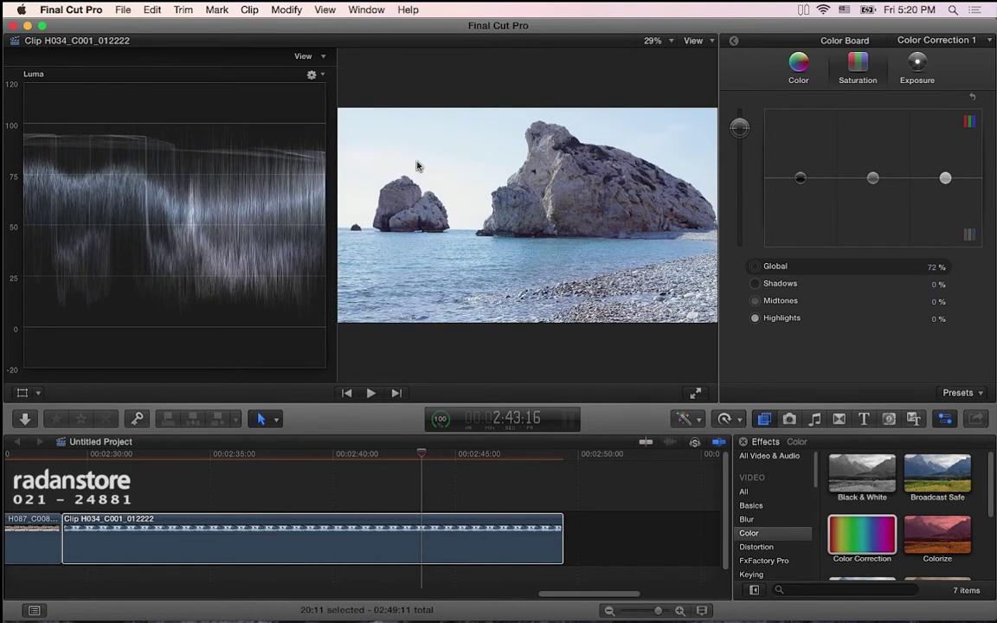
{"action": "left_click_drag", "start_coordinate": [740, 128], "coordinate": [740, 150]}
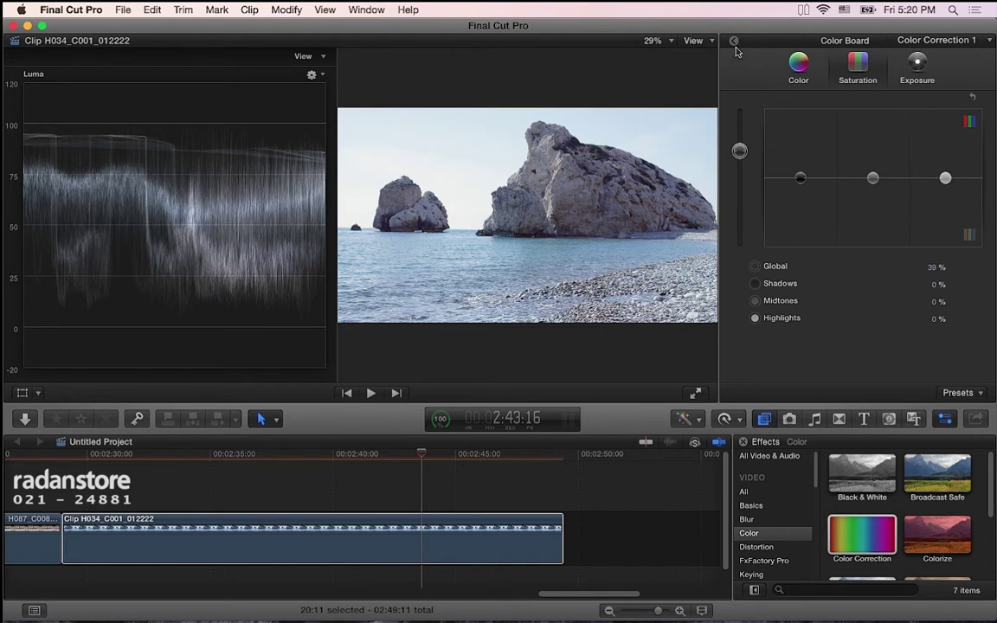
- Reset all exposure pucks to 0%, compare Color Correction 1 off and on, and hide the scopes
{"action": "left_click", "coordinate": [918, 64]}
{"action": "left_click", "coordinate": [972, 98]}
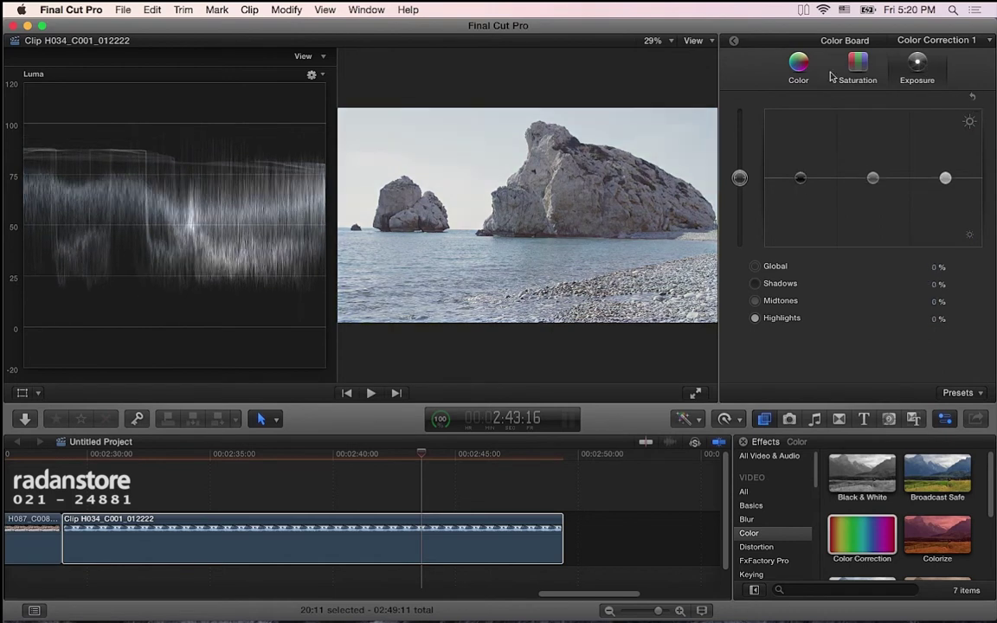
{"action": "left_click", "coordinate": [732, 42]}
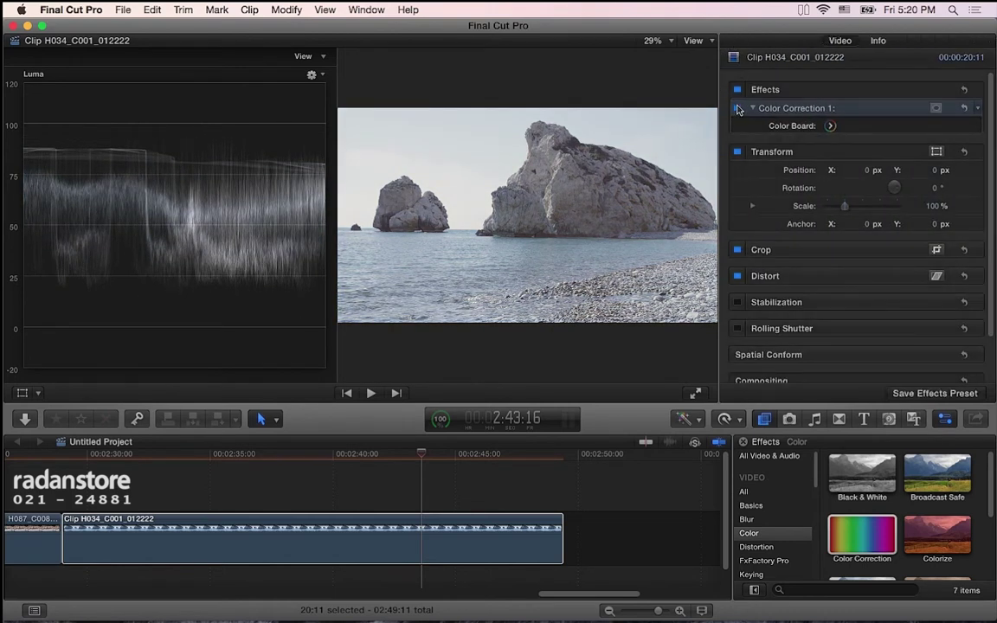
{"action": "left_click", "coordinate": [737, 109]}
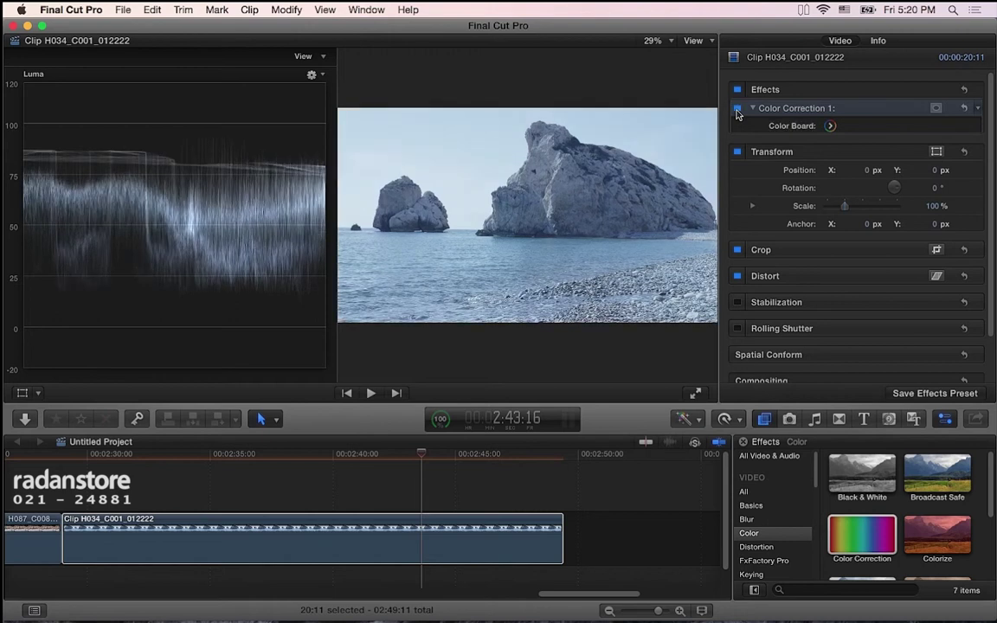
{"action": "left_click", "coordinate": [737, 109]}
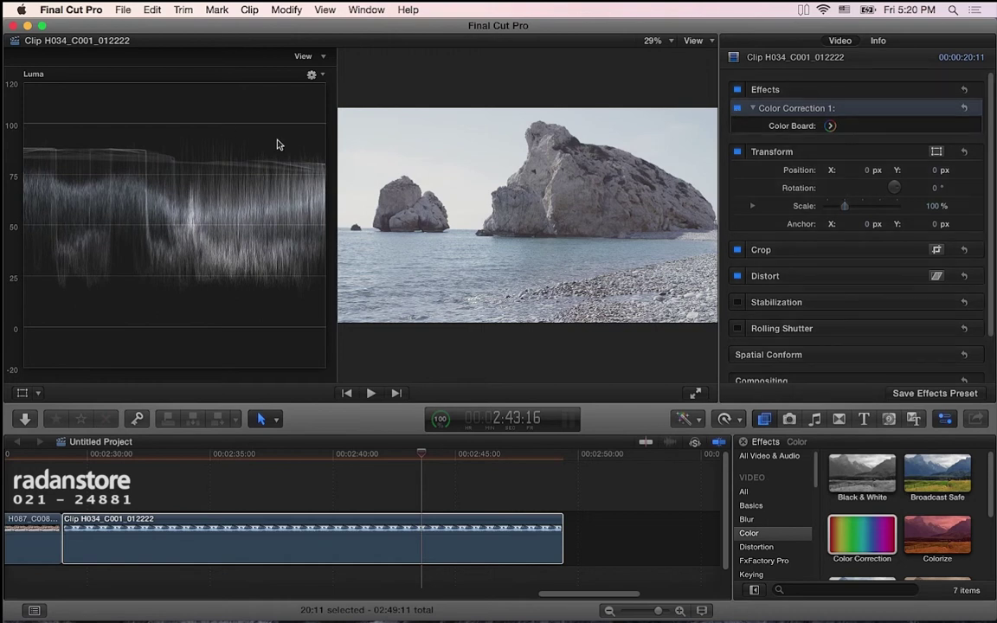
{"action": "key", "text": "super+7"}
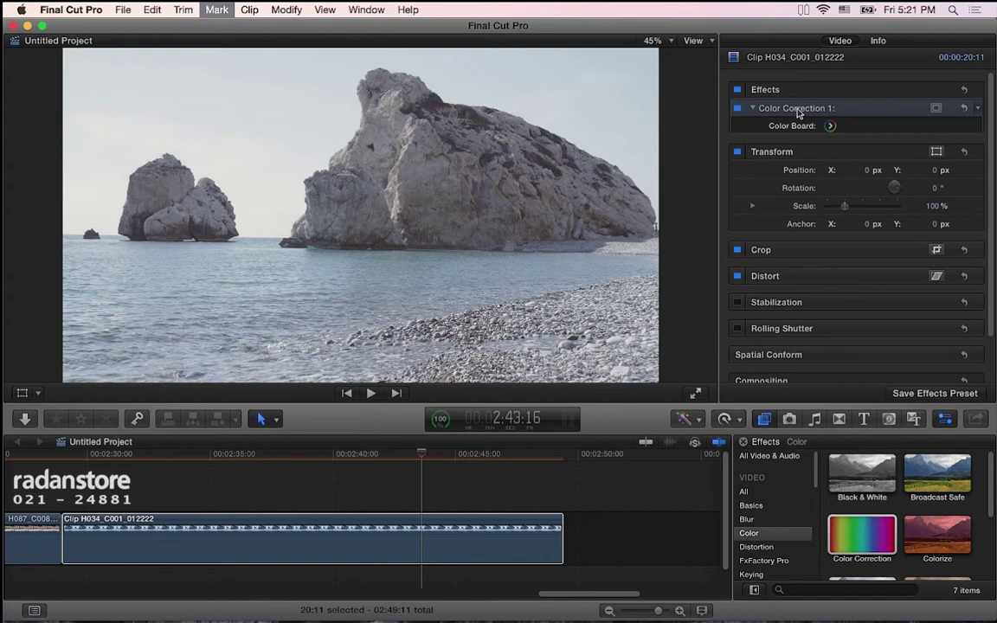
- Delete Color Correction 1 and open the clip's RED RAW settings from the Info inspector
{"action": "key", "text": "Delete"}
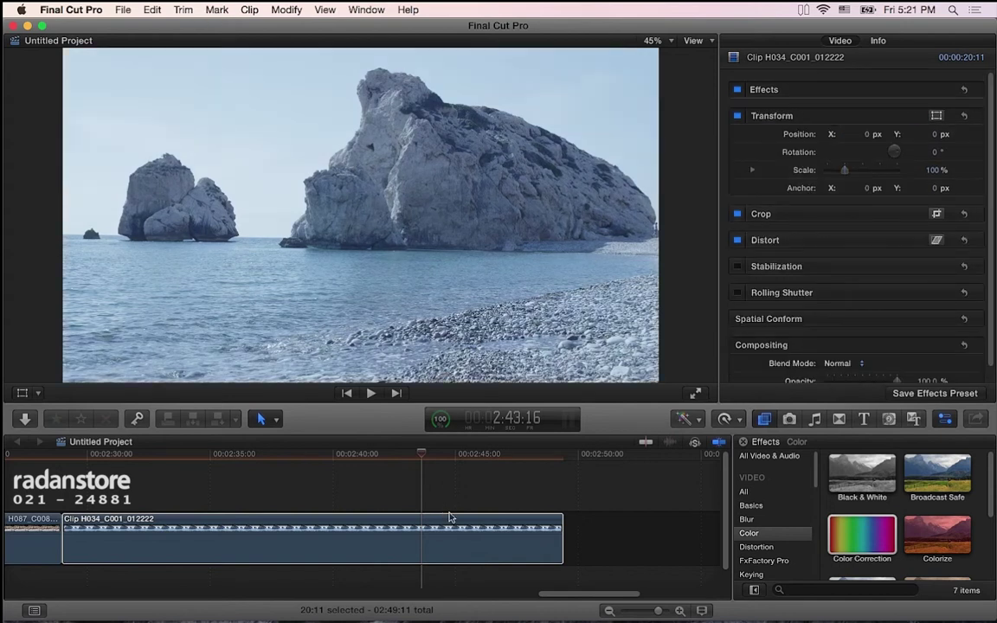
{"action": "left_click", "coordinate": [447, 526]}
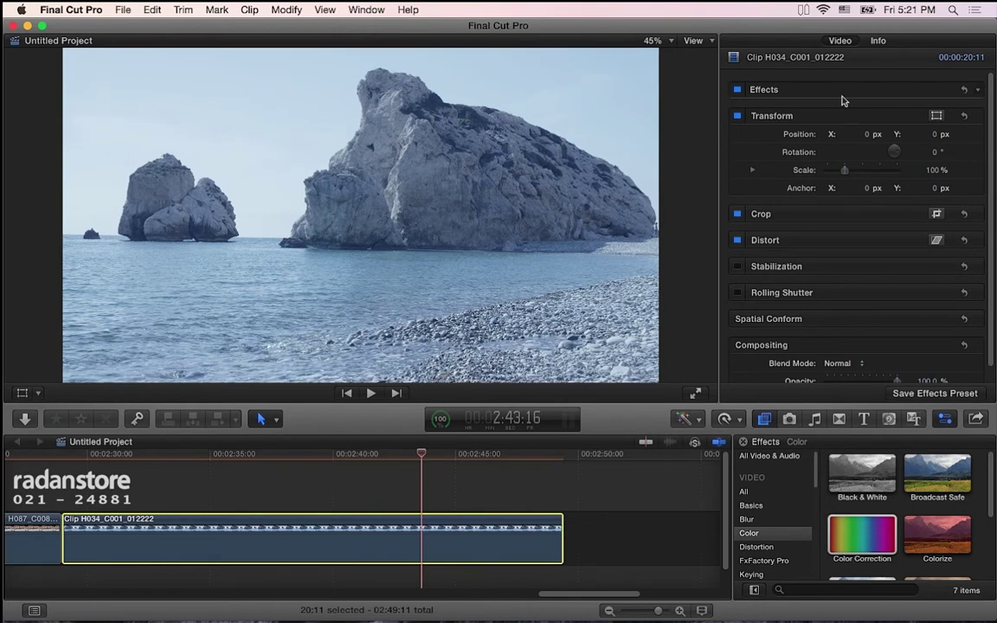
{"action": "left_click", "coordinate": [880, 41]}
{"action": "scroll", "coordinate": [833, 255], "scroll_direction": "down", "scroll_amount": 3}
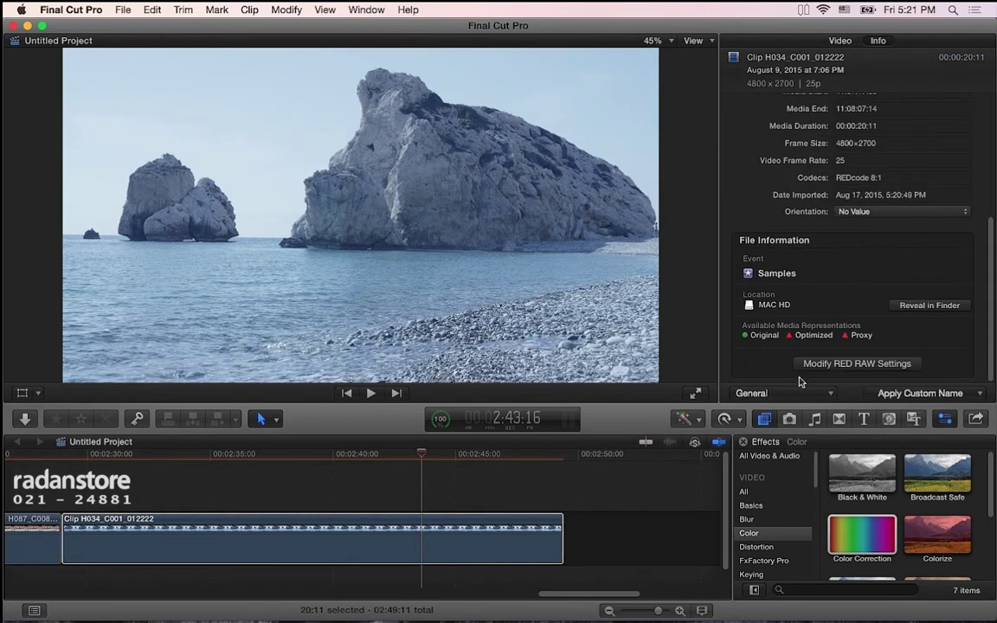
{"action": "left_click", "coordinate": [804, 364]}
{"action": "mouse_move", "coordinate": [697, 147]}
{"action": "left_mouse_down"}
{"action": "mouse_move", "coordinate": [708, 157]}
{"action": "mouse_move", "coordinate": [820, 44]}
{"action": "left_mouse_up"}
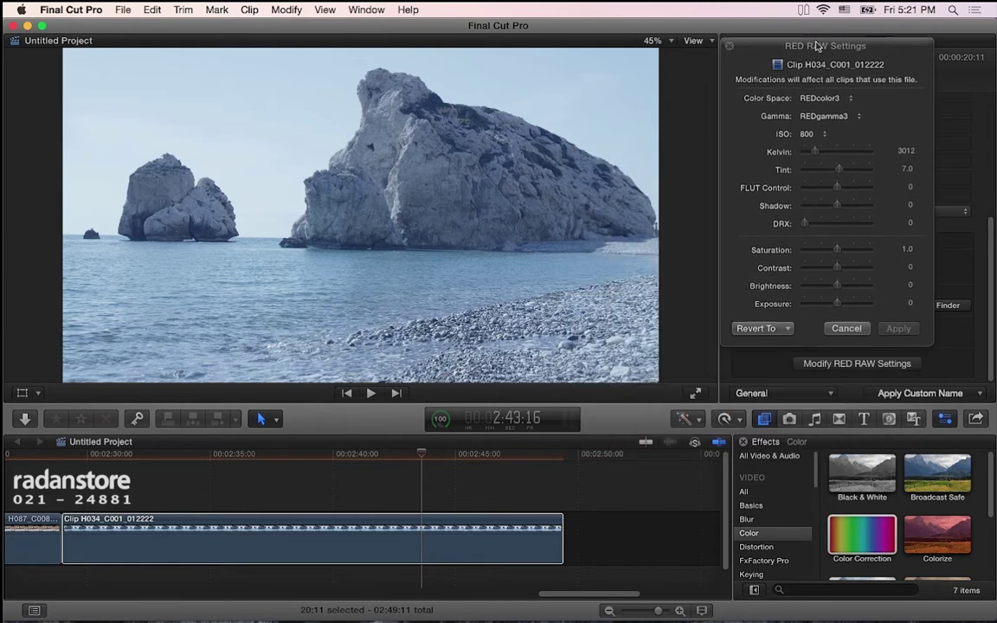
- Revert to original camera settings, set Kelvin to 5600, and apply the RED RAW settings
{"action": "left_click", "coordinate": [783, 332]}
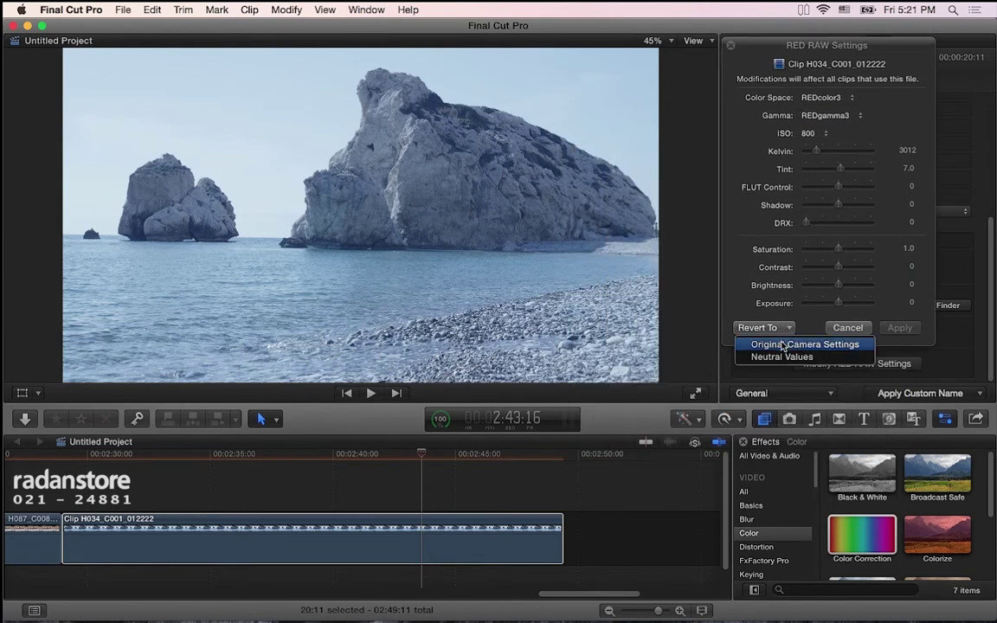
{"action": "left_click", "coordinate": [784, 345]}
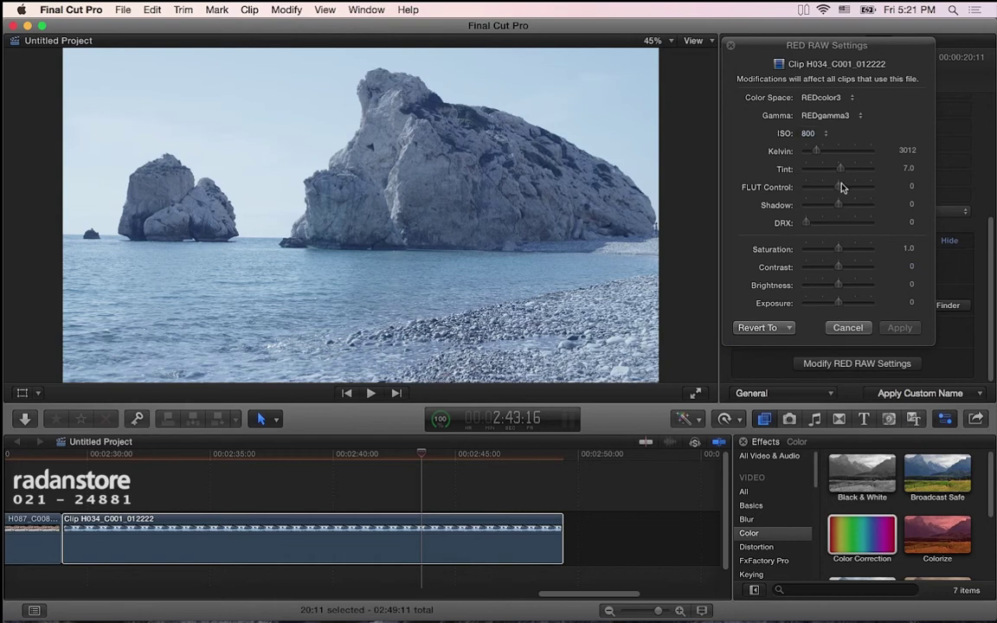
{"action": "left_click", "coordinate": [907, 151]}
{"action": "type", "text": "5600"}
{"action": "key", "text": "Return"}
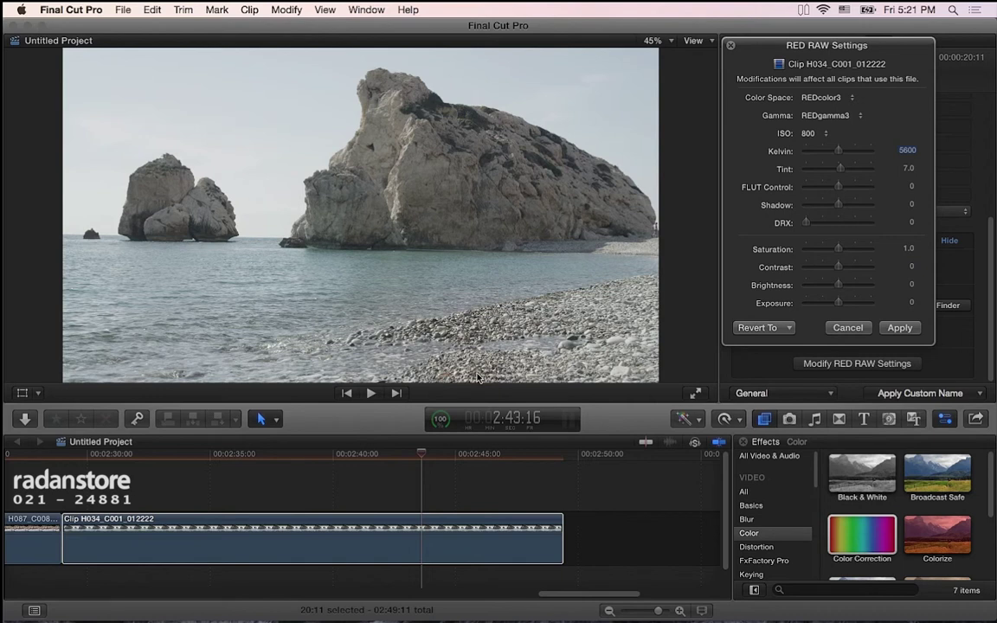
{"action": "left_click", "coordinate": [897, 329]}
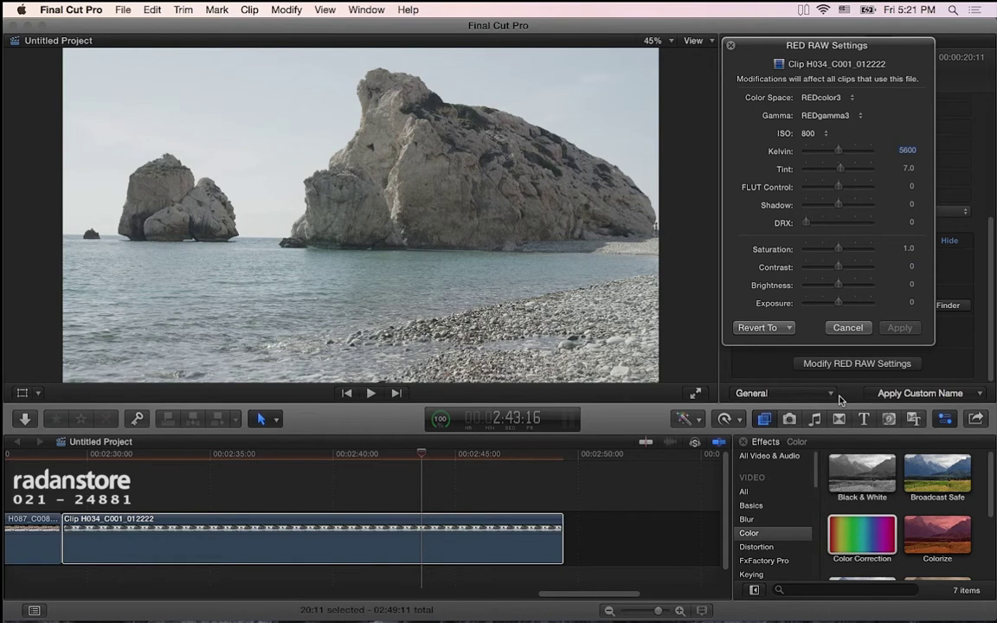